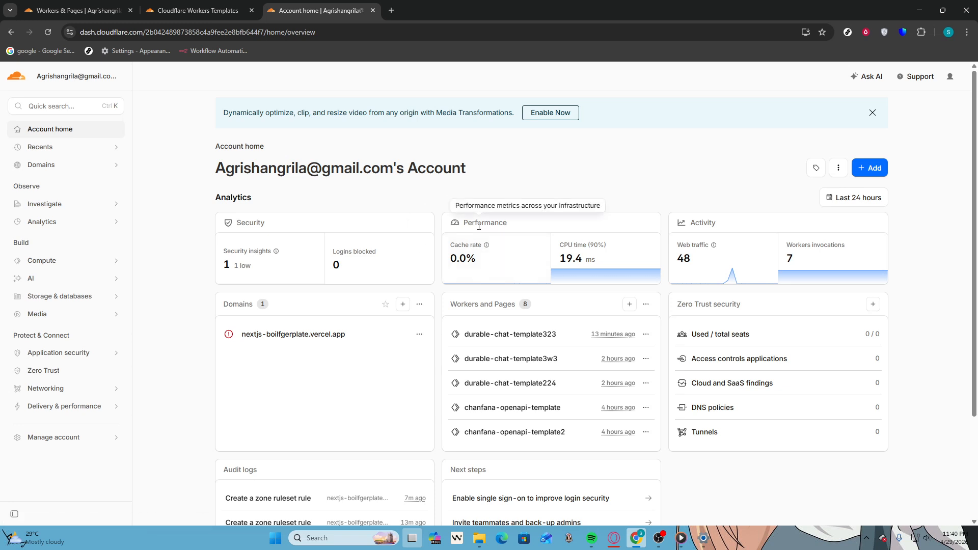
# Step: Open the domain nextjs-boilfgerplate.vercel.app from the account's domains overview
pyautogui.click(75, 166)
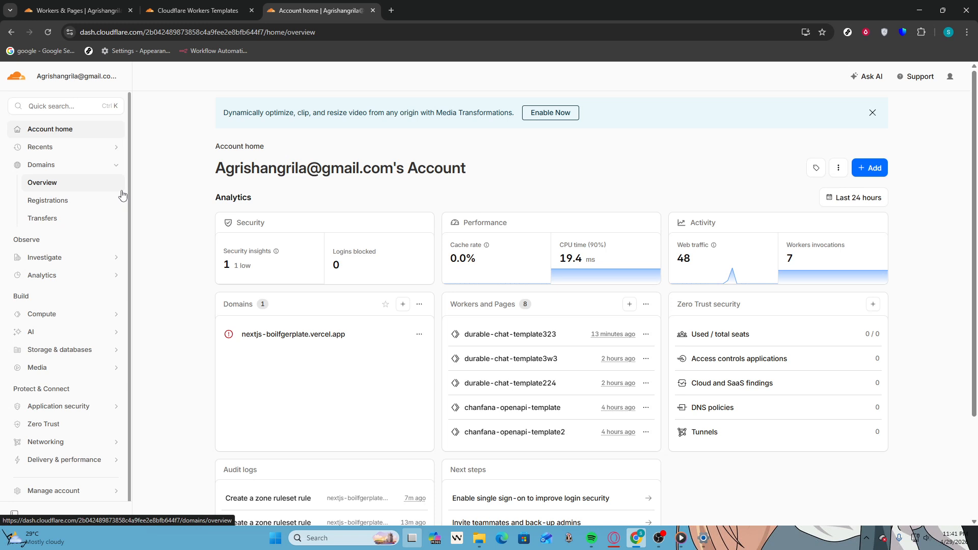
pyautogui.click(69, 184)
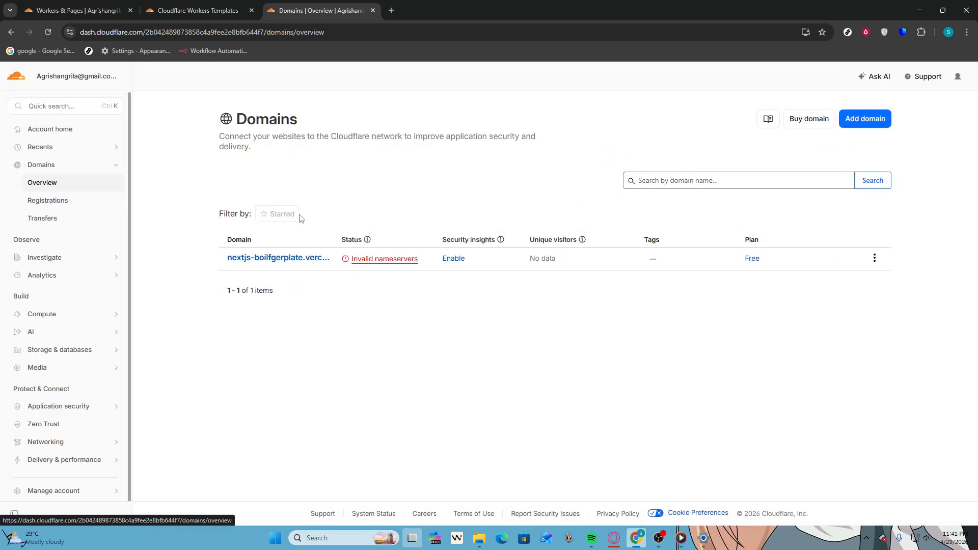
pyautogui.click(287, 260)
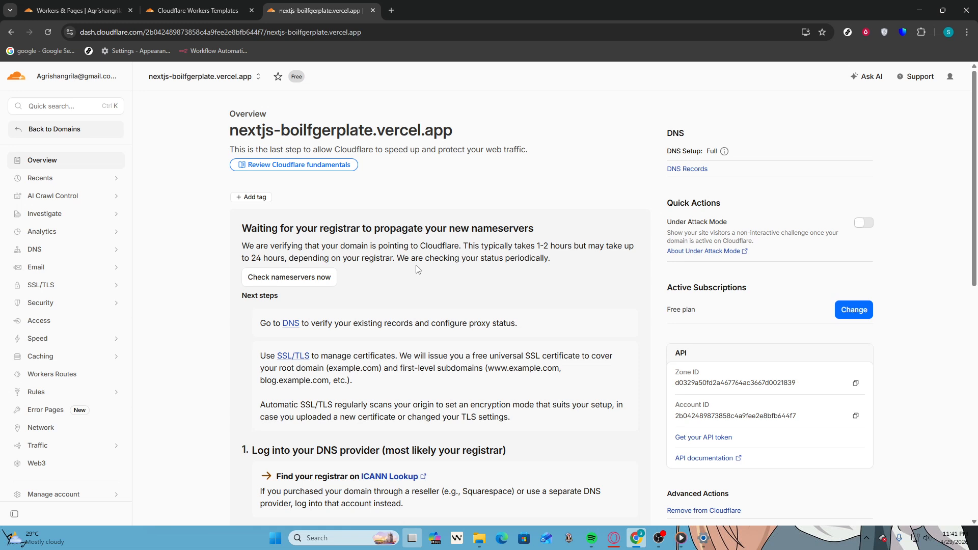
# Step: Open the DDoS protection section of the domain's security rules
pyautogui.click(65, 311)
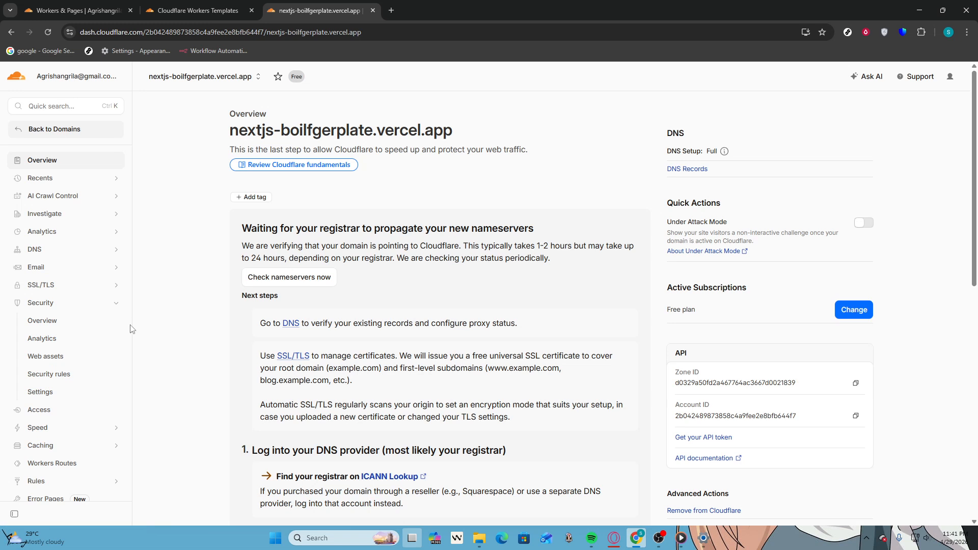
pyautogui.click(54, 375)
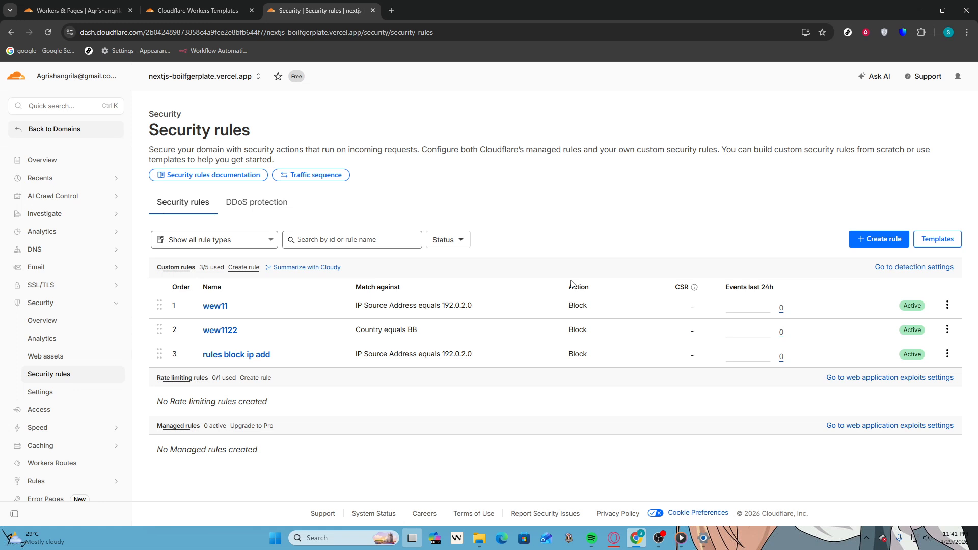
pyautogui.click(276, 203)
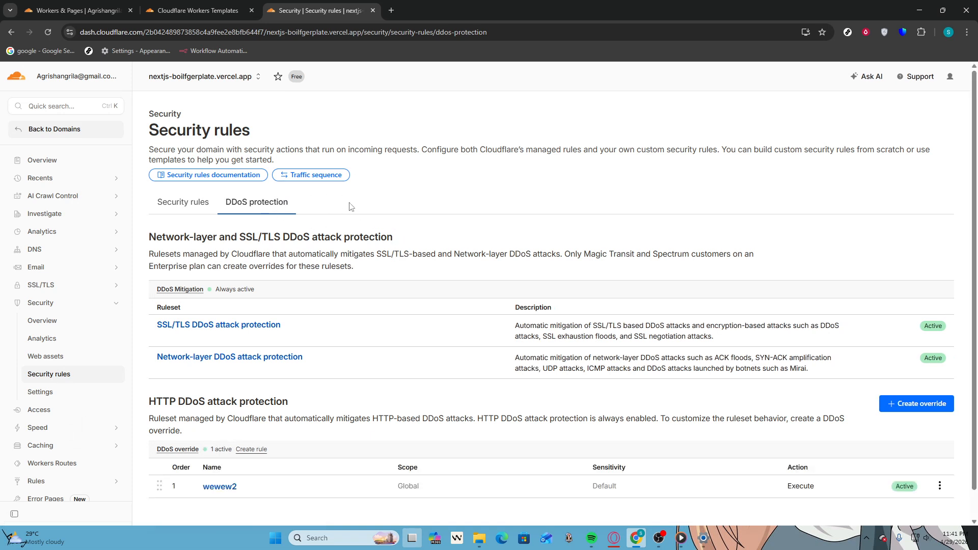
# Step: Create a new HTTP DDoS attack protection override and name it sample012
pyautogui.scroll(-1, 546, 289)
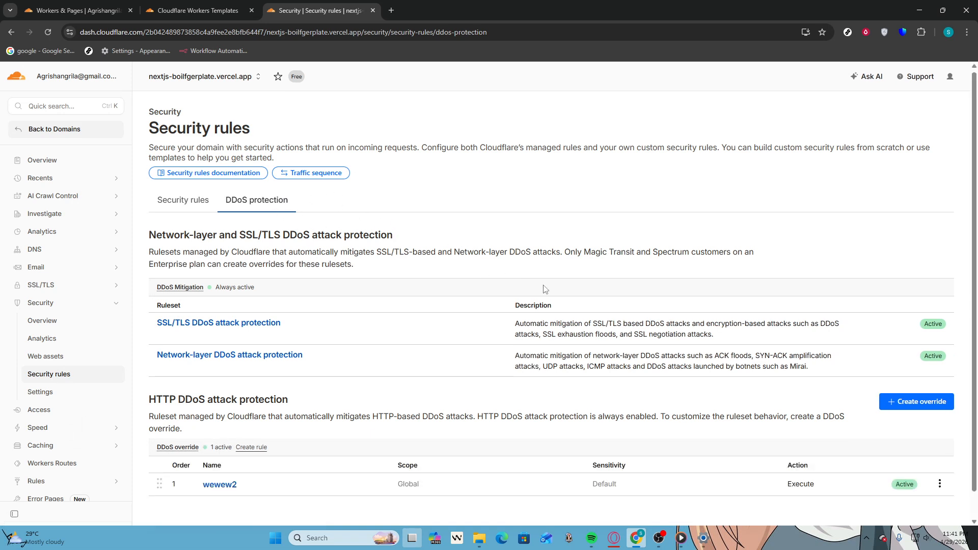
pyautogui.scroll(-1, 546, 289)
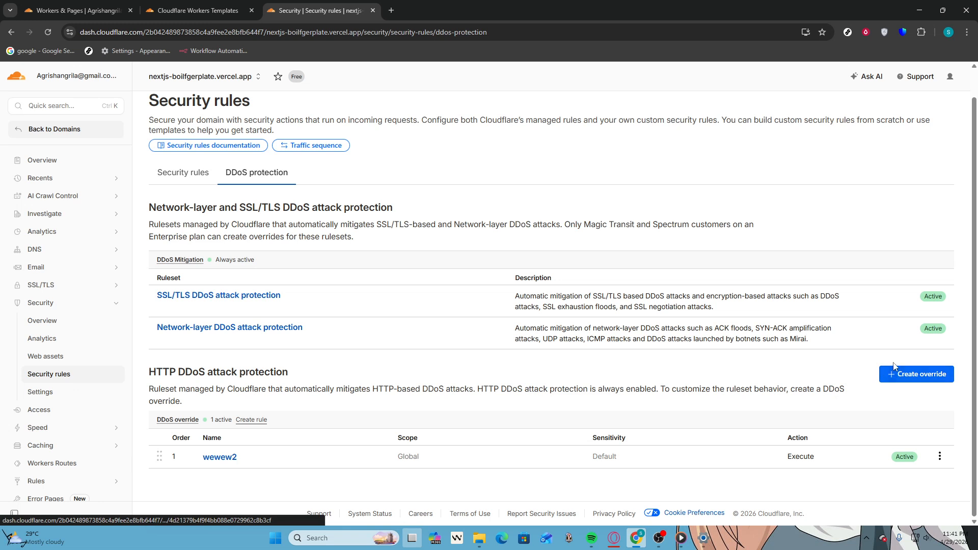
pyautogui.click(905, 374)
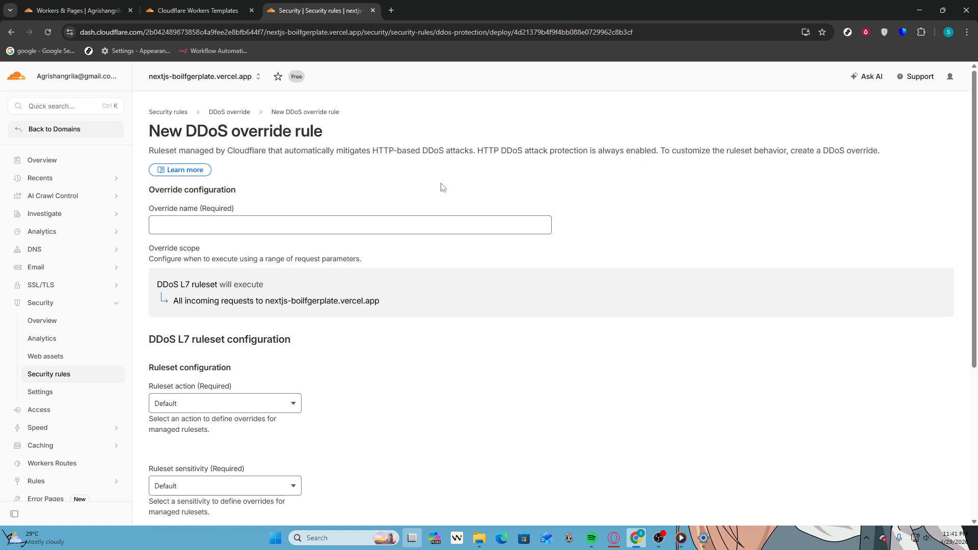
pyautogui.click(209, 232)
pyautogui.click(207, 224)
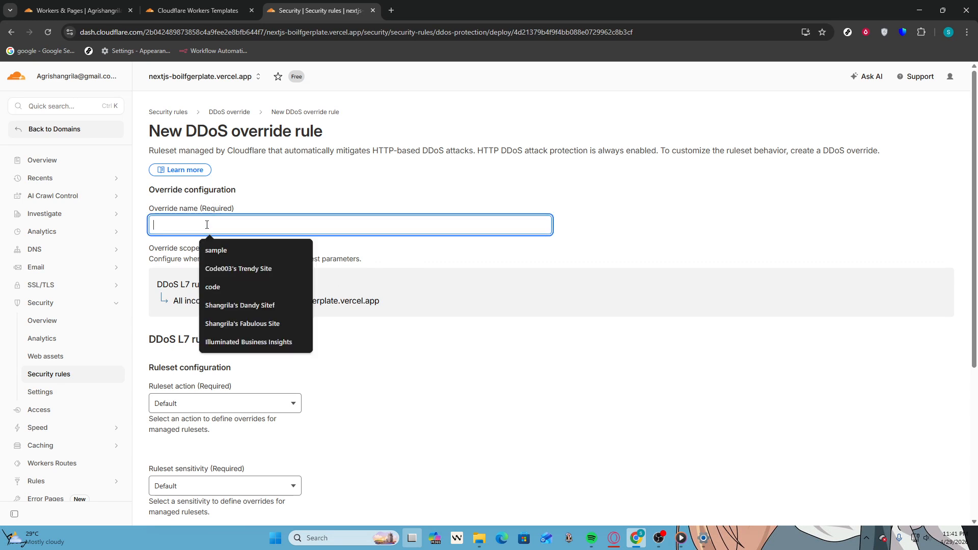
pyautogui.click(231, 248)
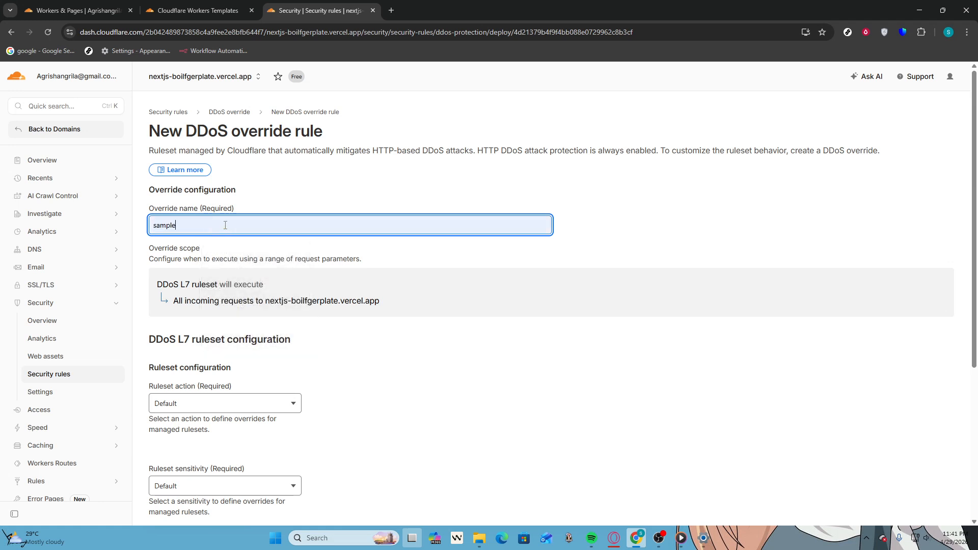
pyautogui.write('012')
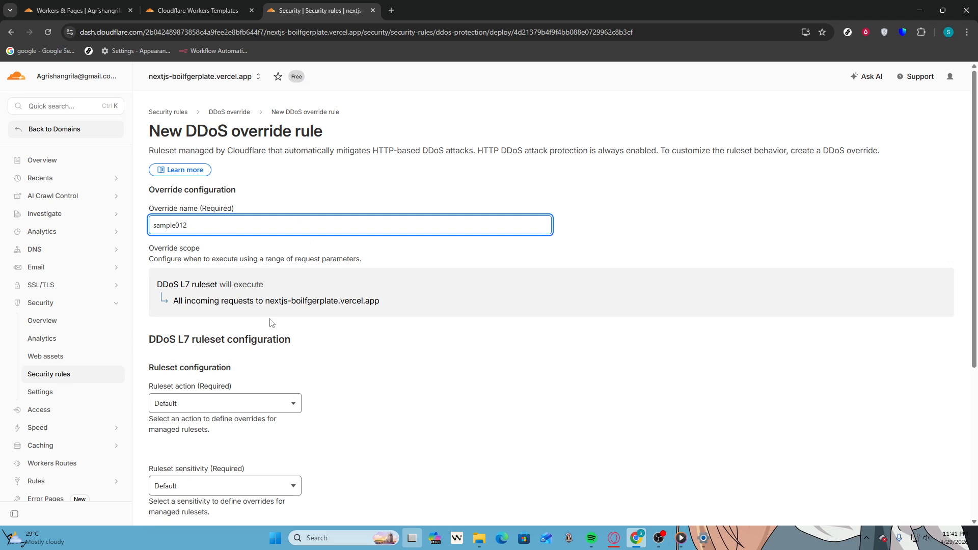
pyautogui.click(459, 262)
# Step: Set the override's ruleset action to Block and its ruleset sensitivity to High
pyautogui.scroll(-3, 386, 291)
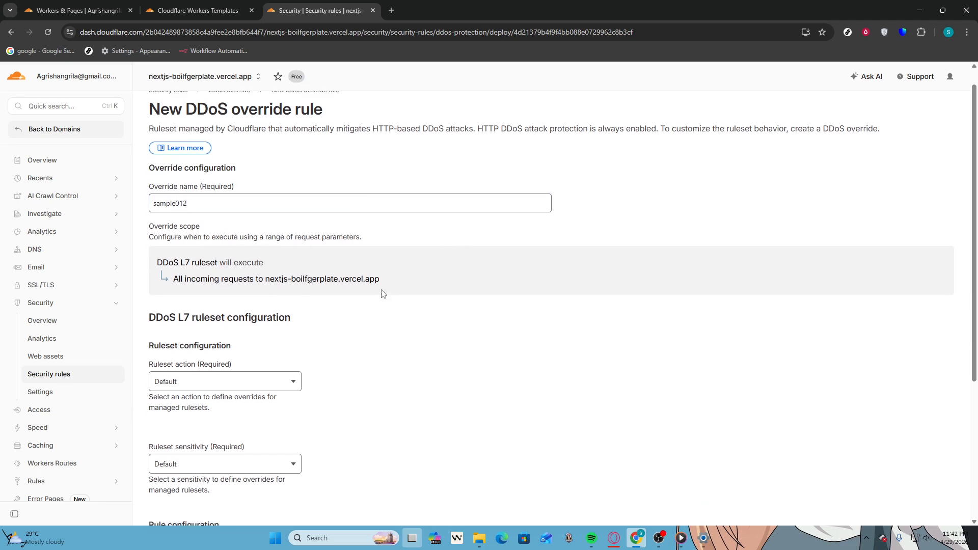
pyautogui.scroll(-2, 371, 206)
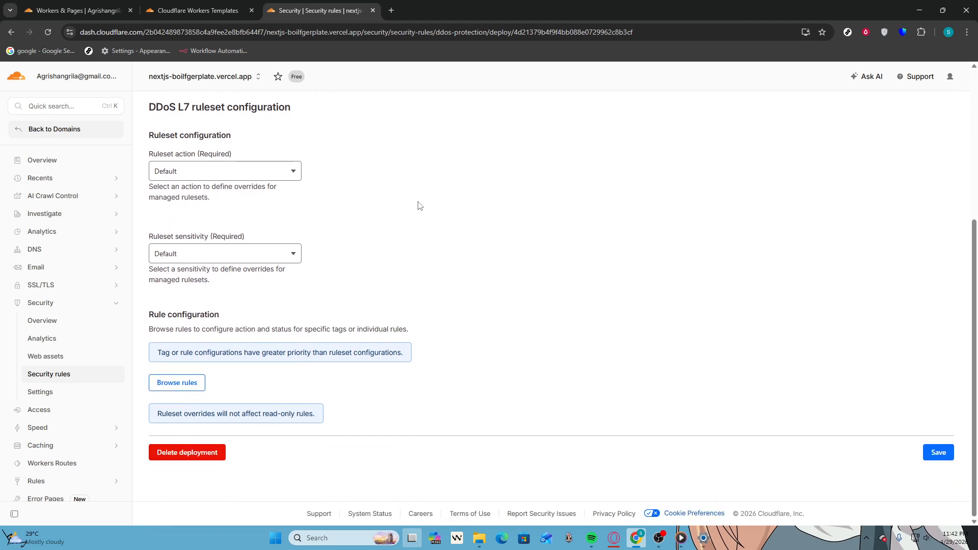
pyautogui.scroll(5, 417, 205)
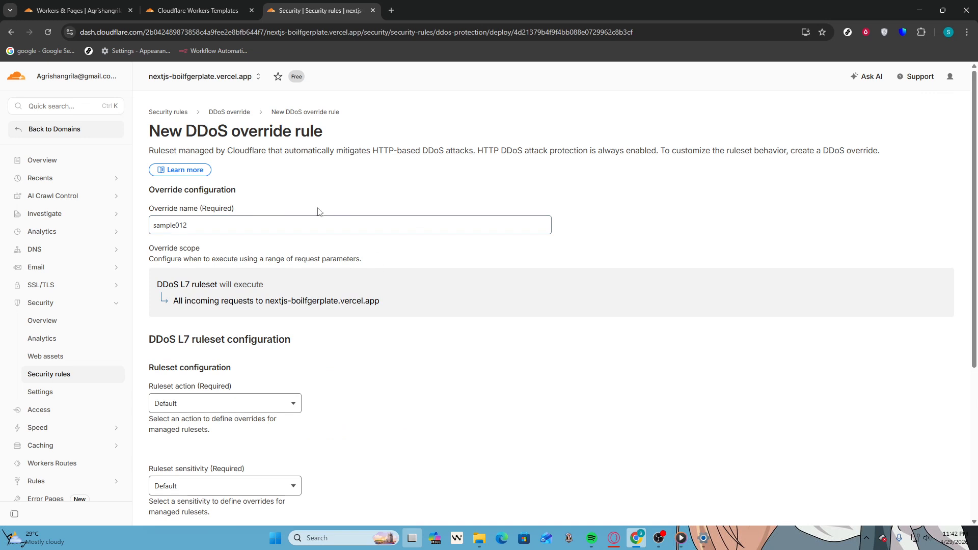
pyautogui.scroll(-2, 350, 286)
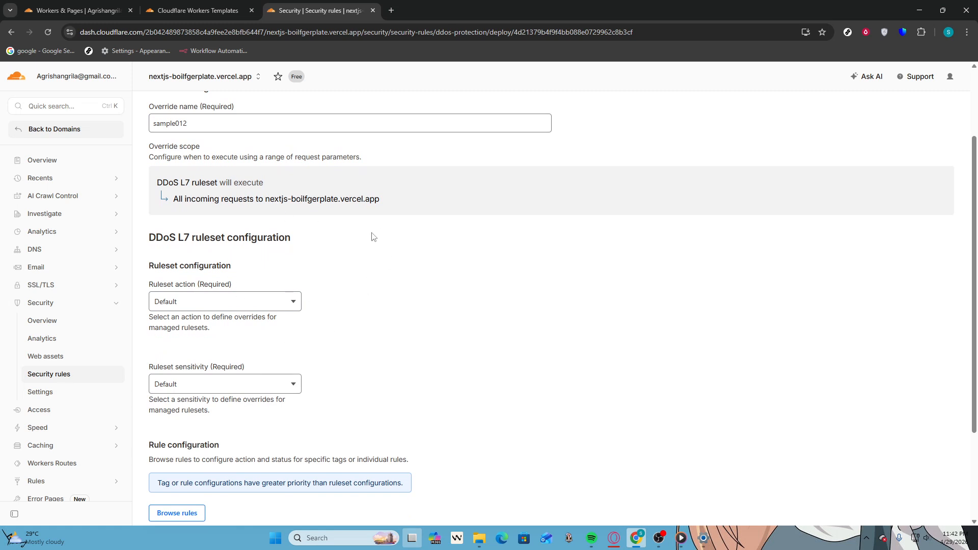
pyautogui.click(270, 306)
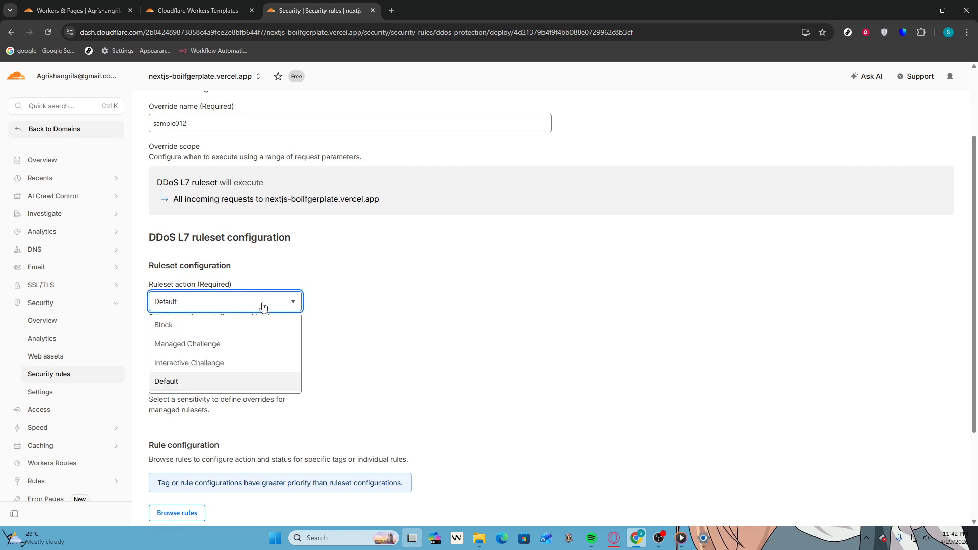
pyautogui.click(252, 325)
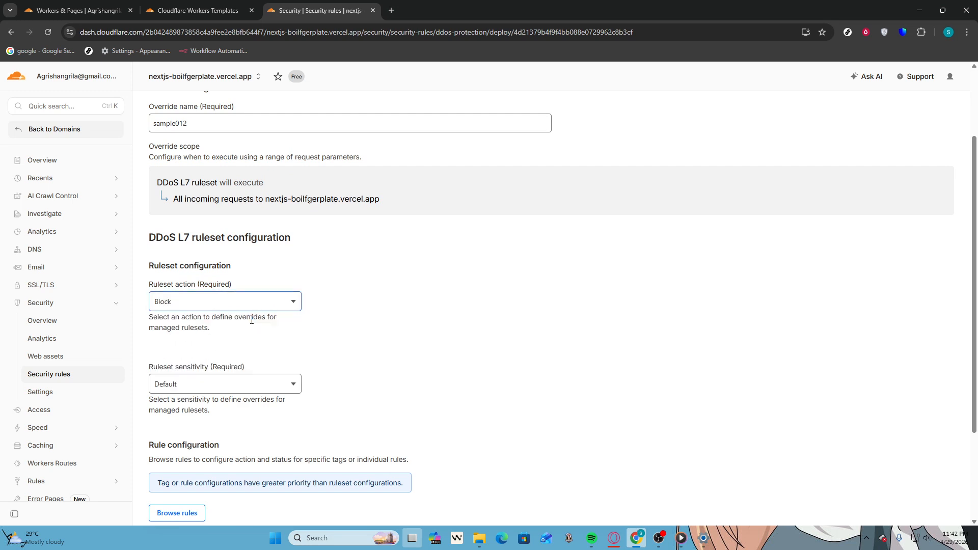
pyautogui.click(244, 383)
pyautogui.click(223, 409)
pyautogui.click(228, 387)
pyautogui.click(348, 362)
pyautogui.scroll(-1, 652, 352)
pyautogui.scroll(-2, 653, 351)
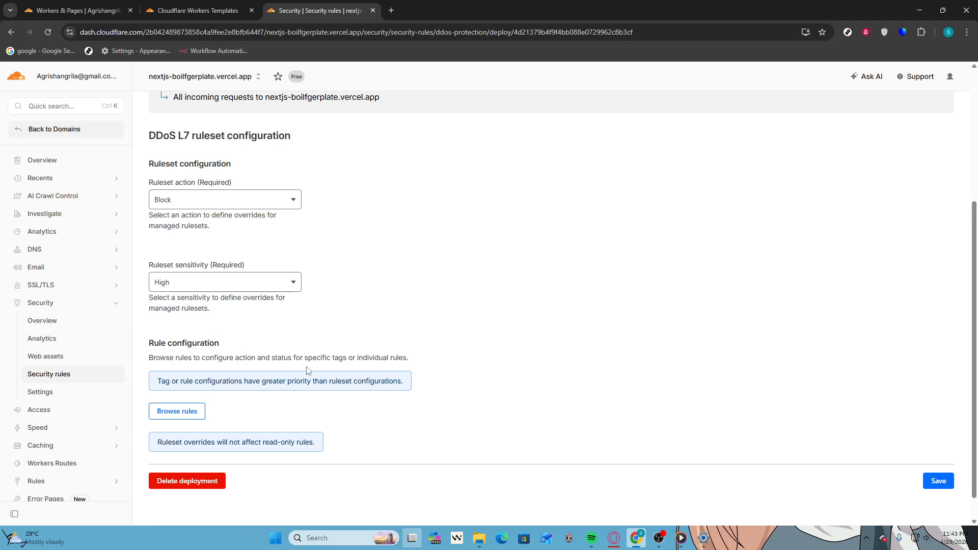
# Step: Browse the override's individual rules and select "HTTP requests from known botnet (signature #4)"
pyautogui.click(182, 406)
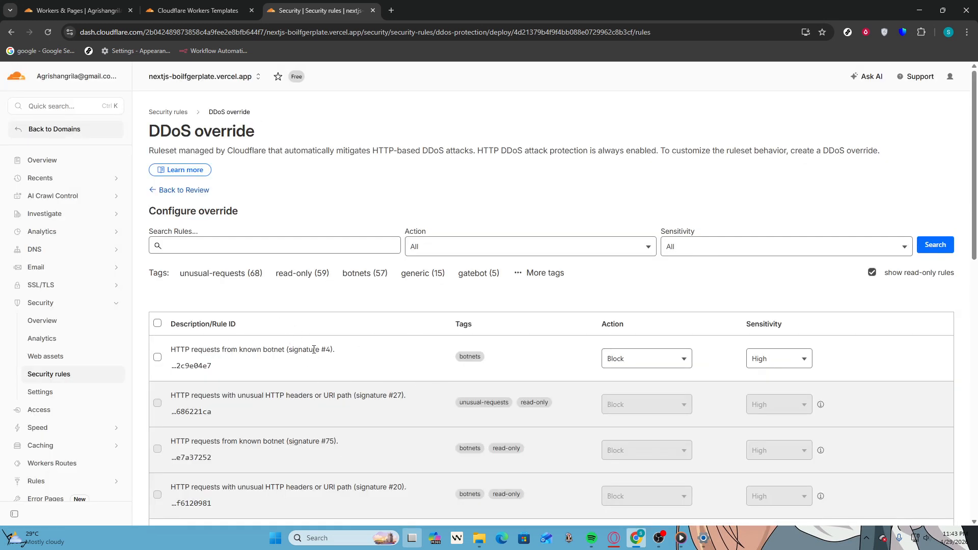
pyautogui.click(158, 357)
pyautogui.scroll(-1, 764, 350)
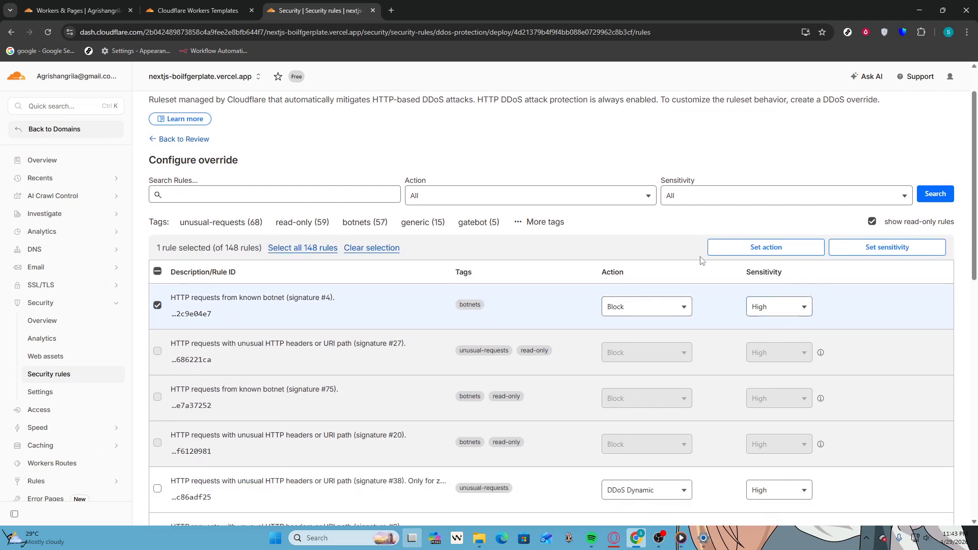
# Step: Return to the override review and save the new DDoS override rule
pyautogui.click(176, 140)
pyautogui.scroll(-5, 727, 340)
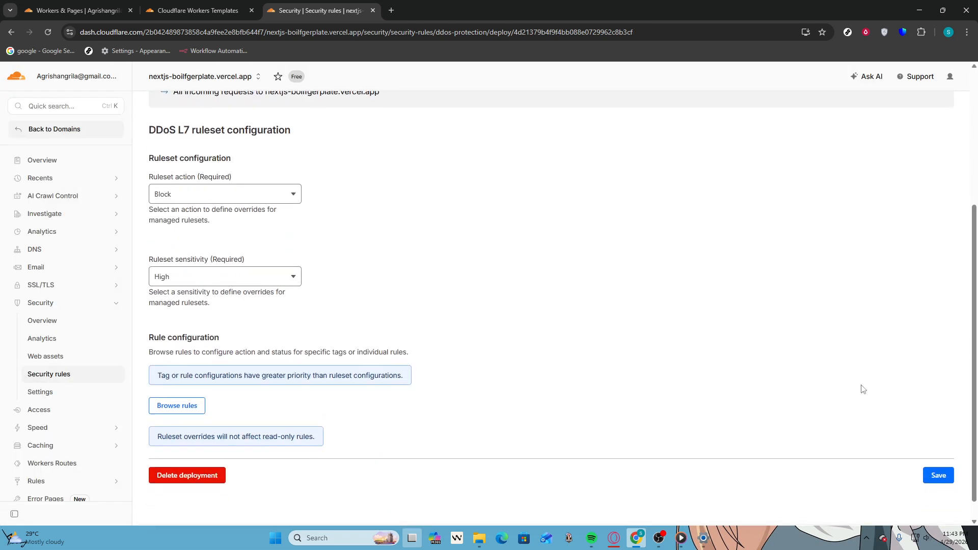
pyautogui.click(930, 453)
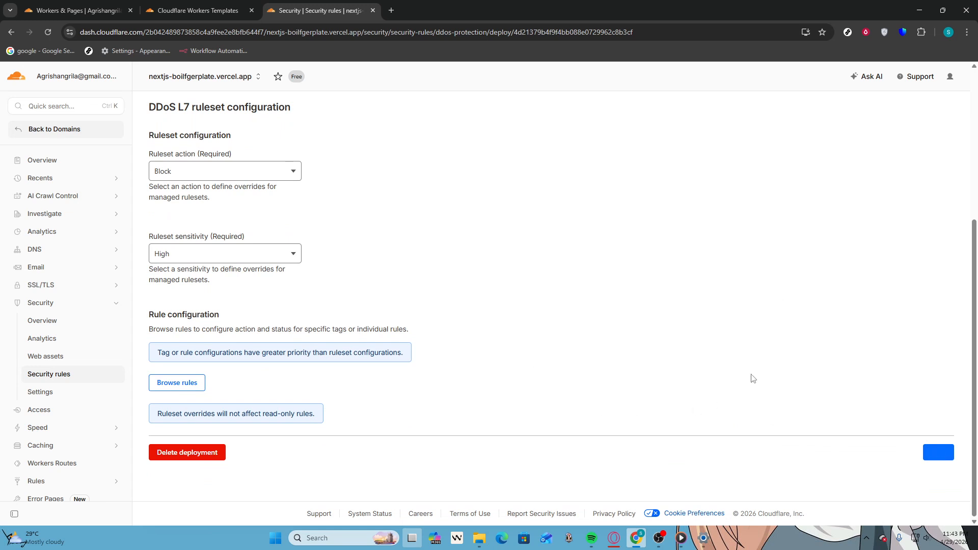